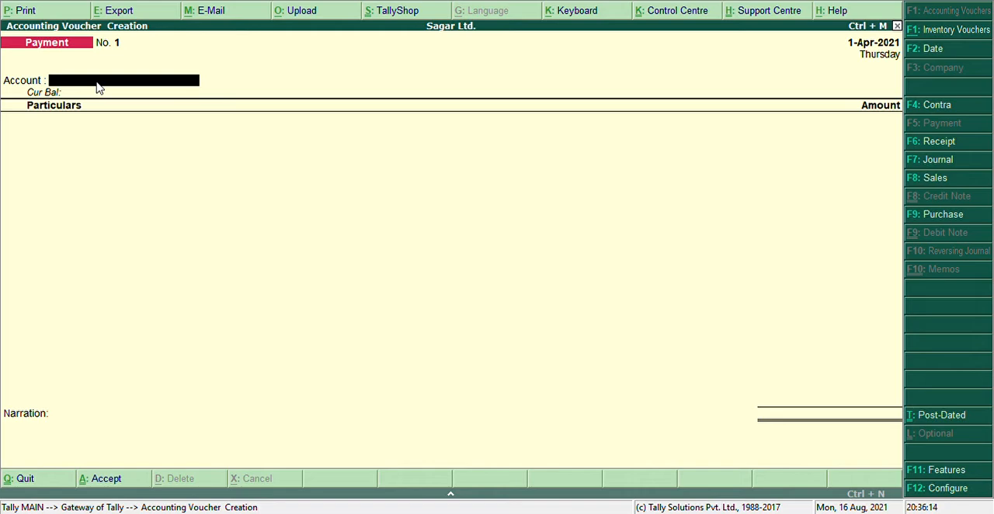
{"action": "type", "text": "Cash"}
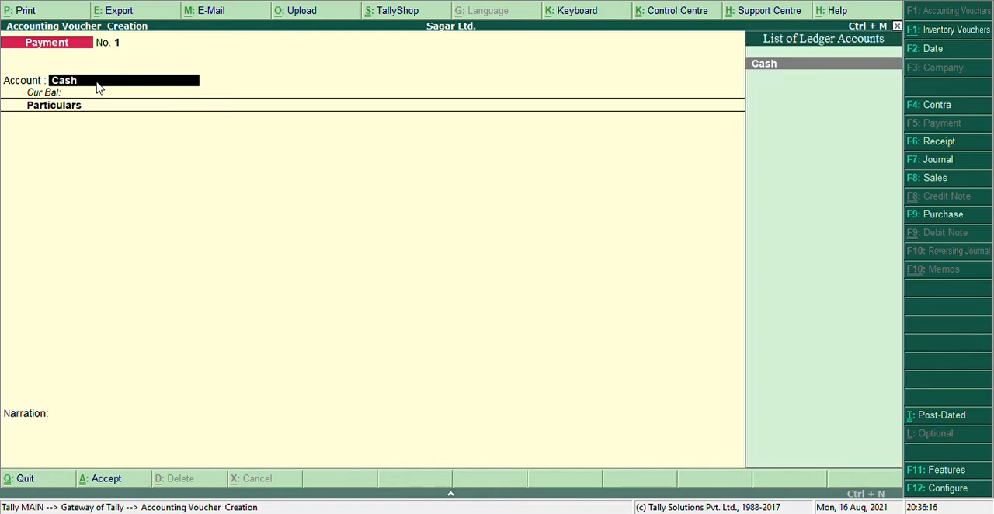
{"action": "key", "text": "BackSpace"}
{"action": "key", "text": "BackSpace"}
{"action": "key", "text": "BackSpace"}
{"action": "key", "text": "Return"}
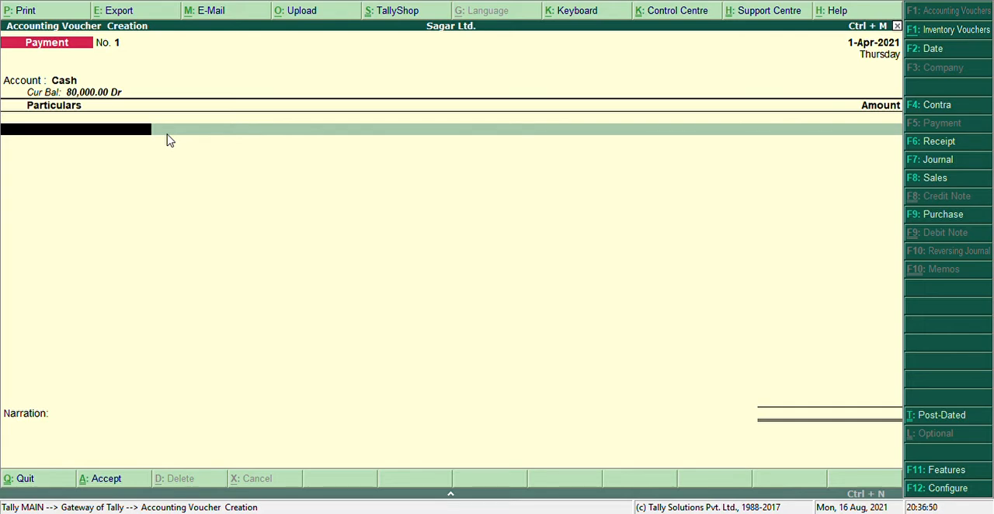
{"action": "type", "text": "E"}
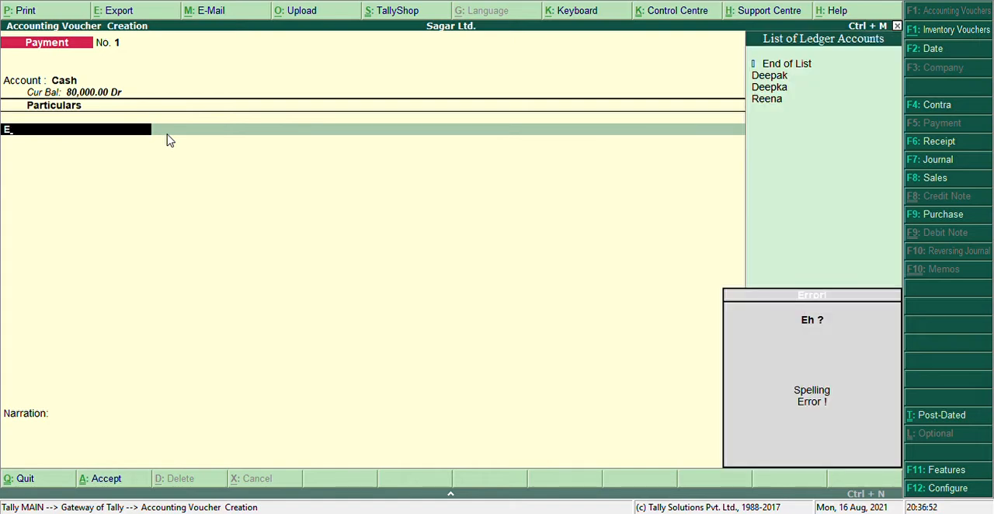
{"action": "key", "text": "BackSpace"}
{"action": "key", "text": "BackSpace"}
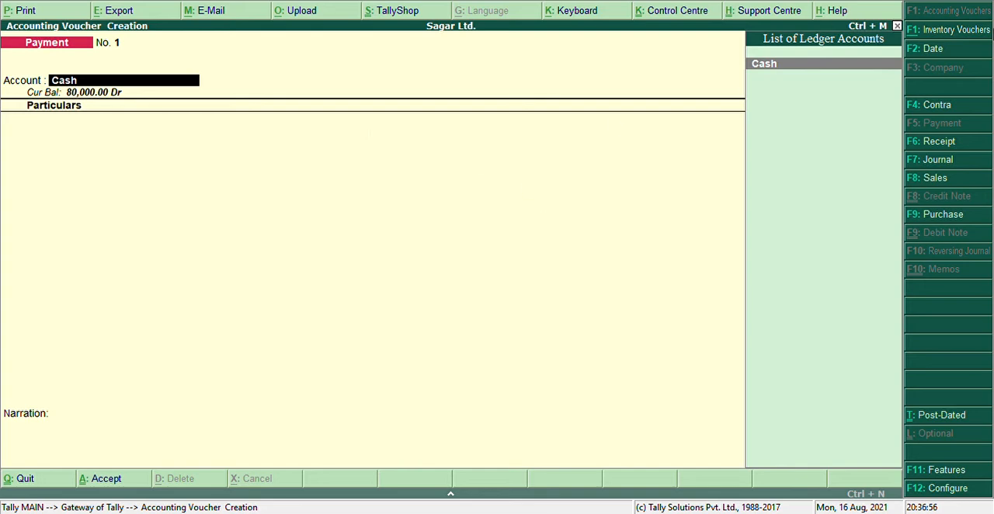
{"action": "left_click", "coordinate": [945, 144]}
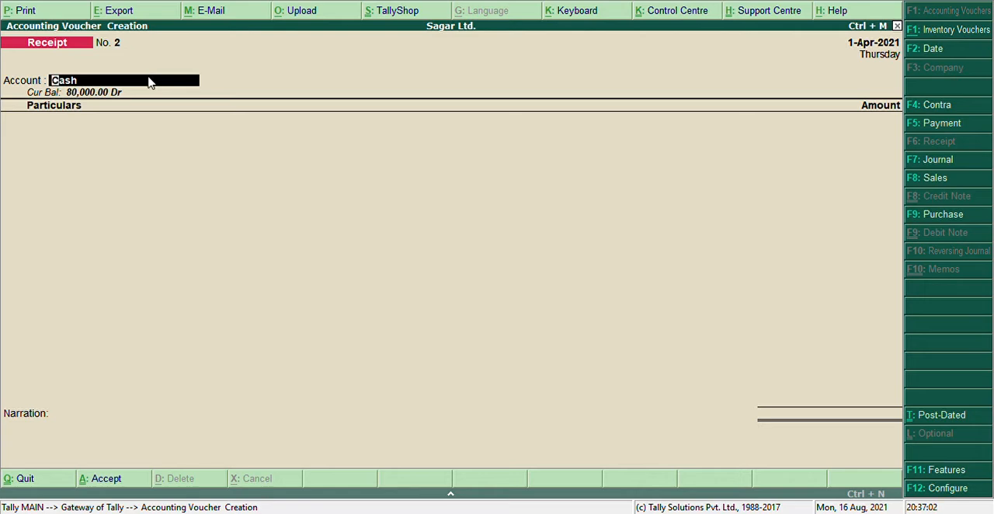
{"action": "key", "text": "Return"}
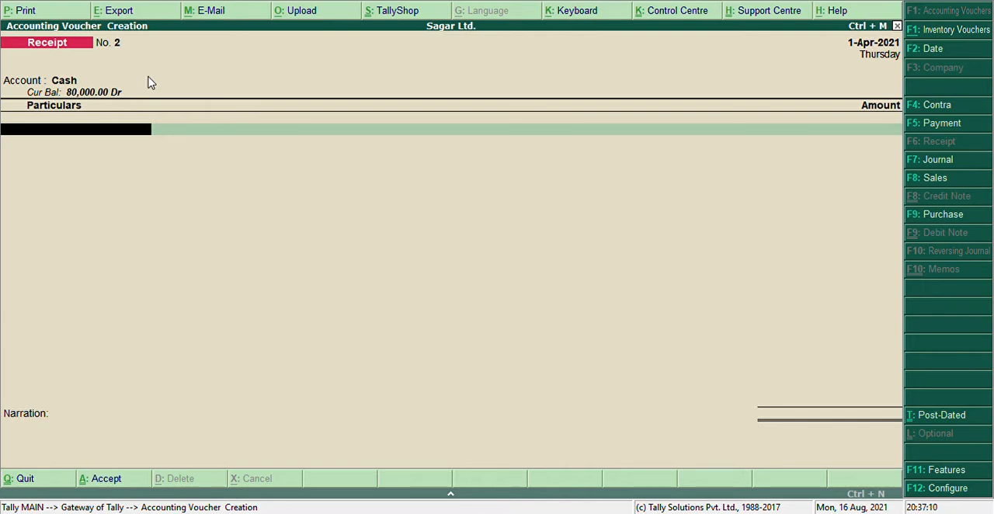
{"action": "key", "text": "Return"}
{"action": "key", "text": "Return"}
{"action": "key", "text": "Return"}
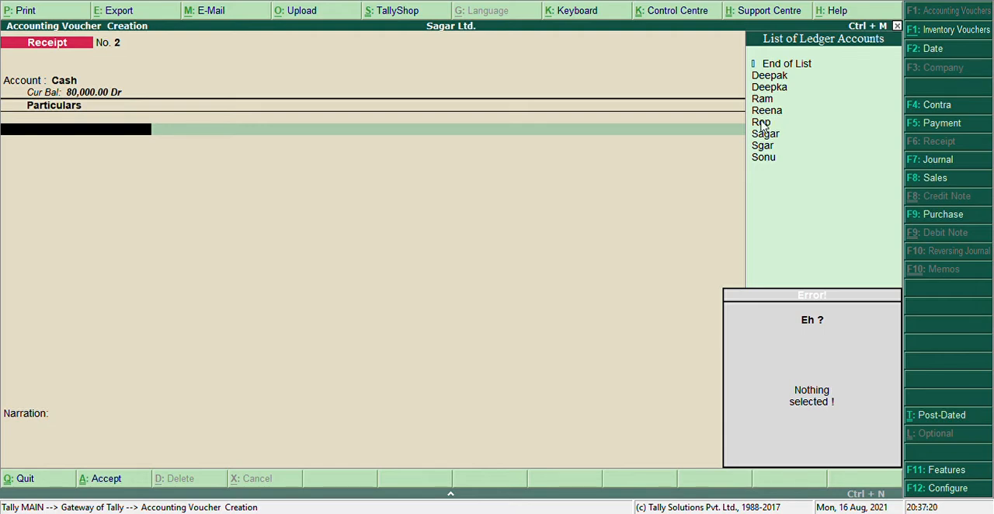
{"action": "key", "text": "Escape"}
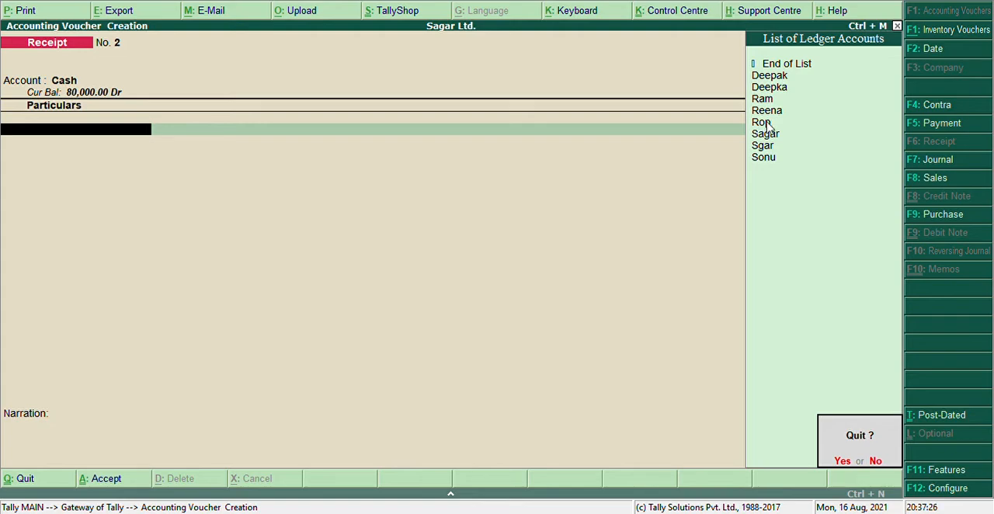
{"action": "key", "text": "y"}
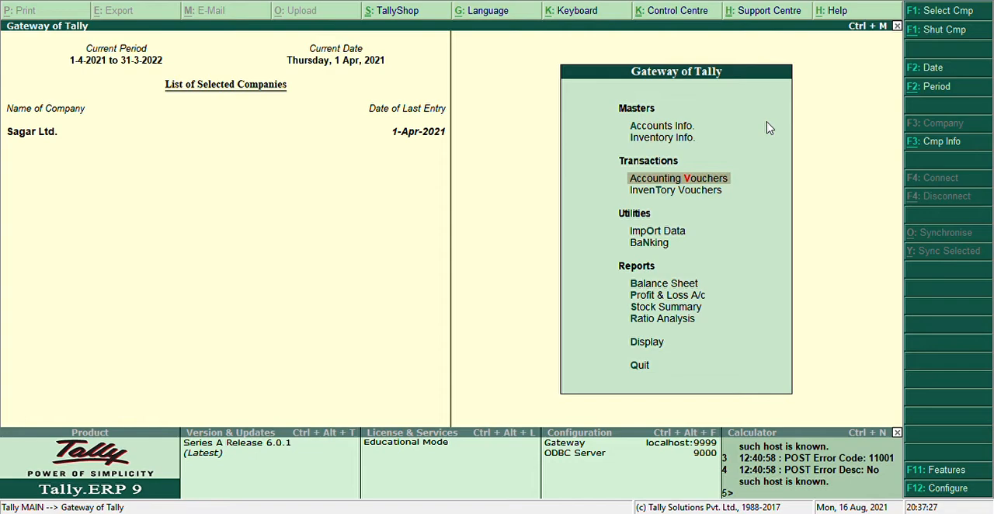
Step: Start a receipt accounting voucher with Cash as its account
{"action": "left_click", "coordinate": [716, 181]}
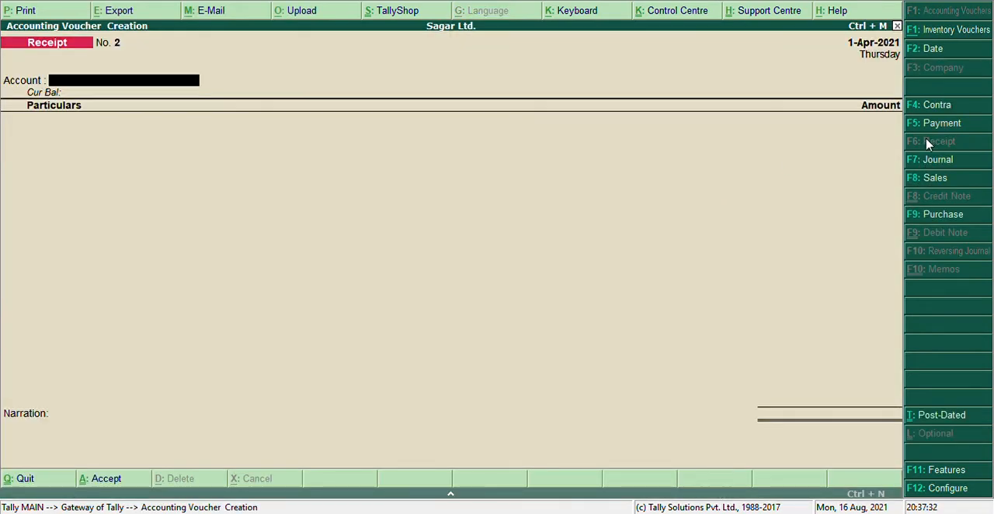
{"action": "type", "text": "ba"}
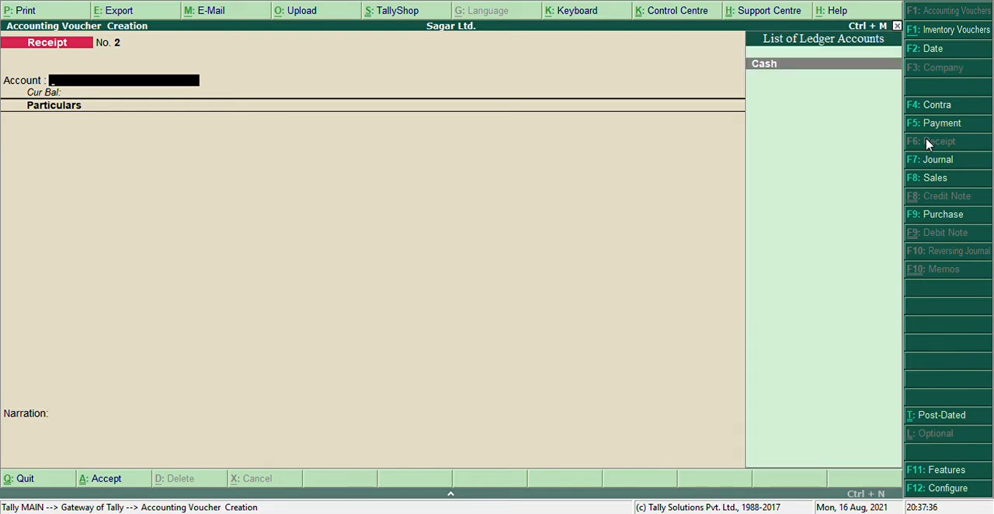
{"action": "type", "text": "Cash"}
{"action": "key", "text": "Return"}
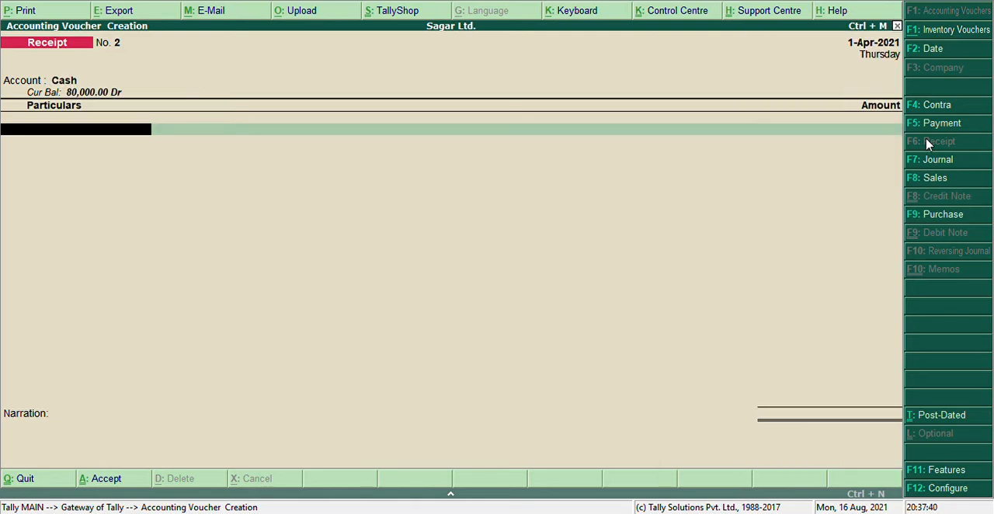
Step: Credit the investing partner's ledger with 800000 in the receipt voucher and finish its particulars
{"action": "type", "text": "Rop"}
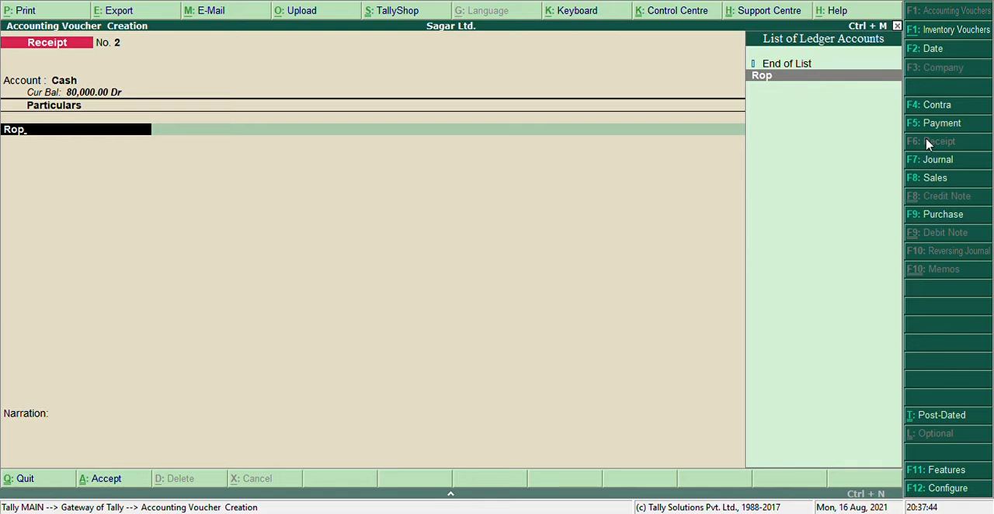
{"action": "key", "text": "Return"}
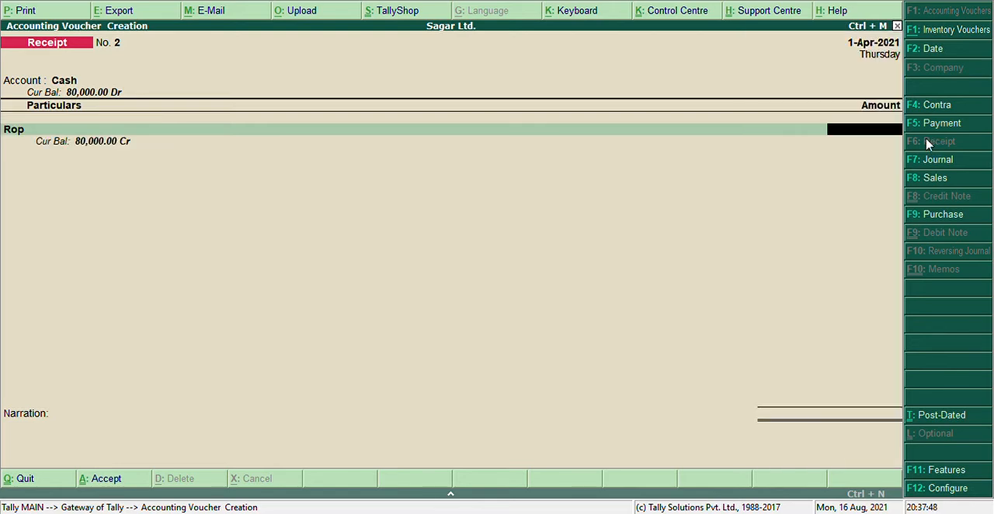
{"action": "type", "text": "800000"}
{"action": "key", "text": "Return"}
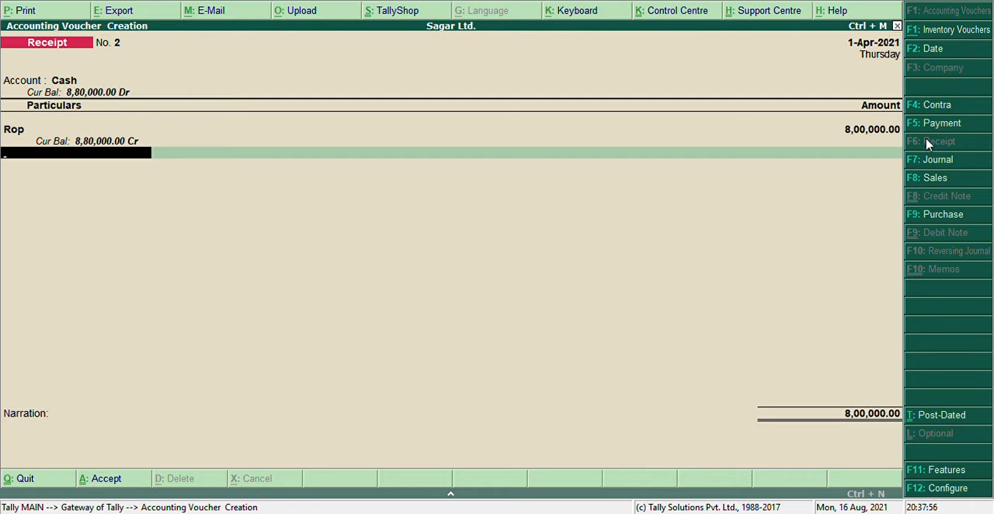
{"action": "key", "text": "Return"}
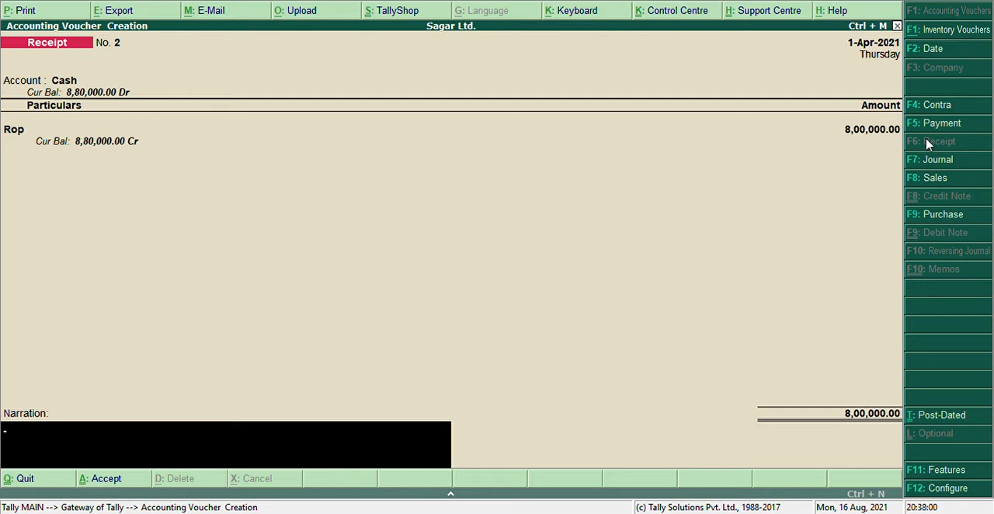
Step: Add the narration "being the amount invested by" the partner's name "in the business as capital" and accept the receipt voucher
{"action": "type", "text": "beimg"}
{"action": "key", "text": "BackSpace"}
{"action": "key", "text": "BackSpace"}
{"action": "type", "text": "ng the amount"}
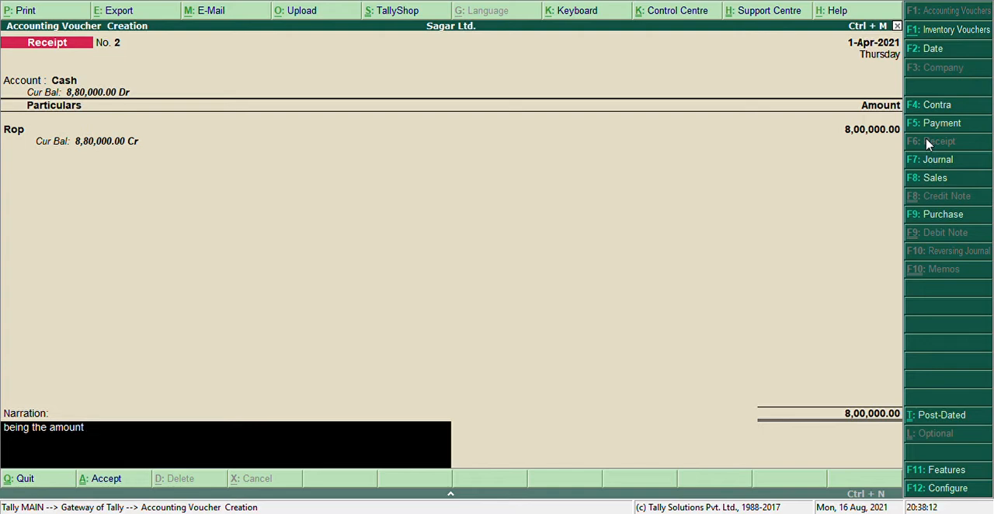
{"action": "type", "text": " invested by rop"}
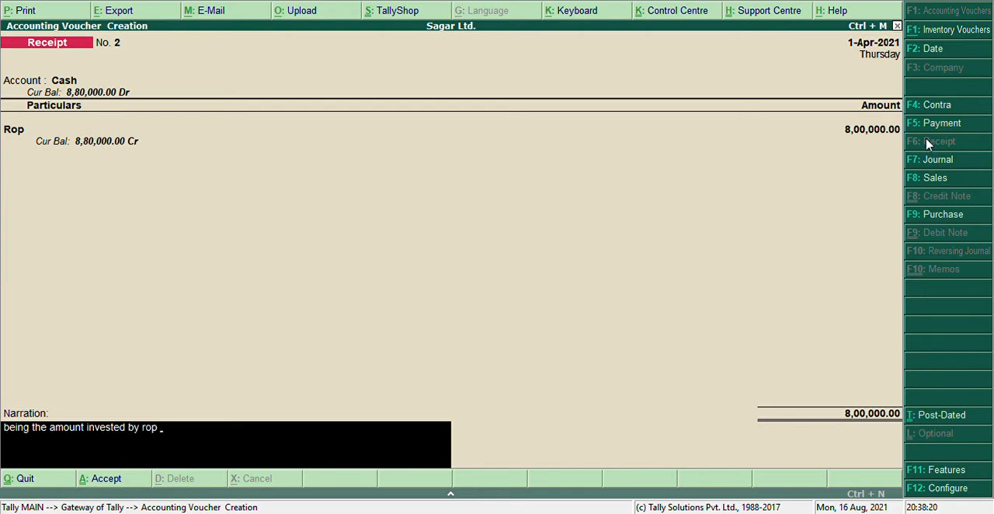
{"action": "type", "text": " in the busy"}
{"action": "key", "text": "BackSpace"}
{"action": "type", "text": "iness"}
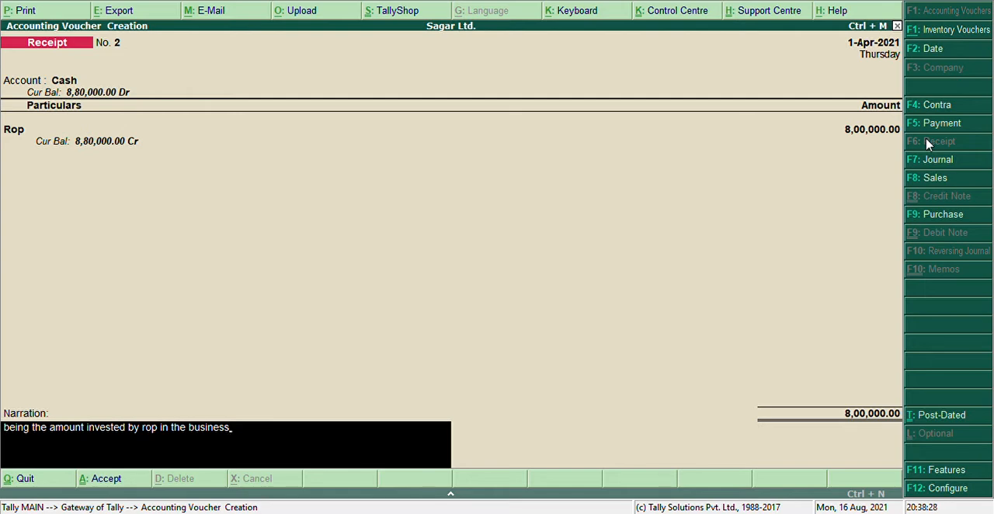
{"action": "type", "text": " as capital"}
{"action": "key", "text": "Return"}
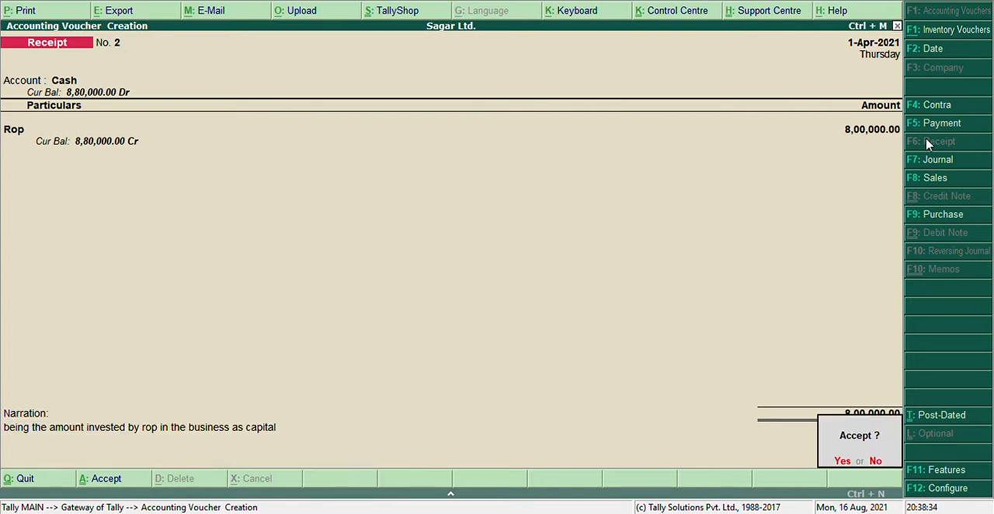
{"action": "key", "text": "Return"}
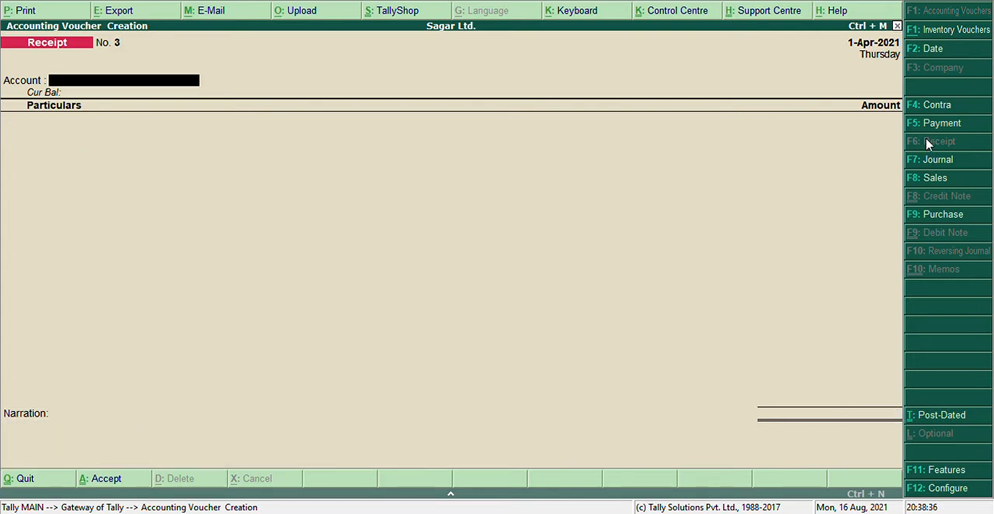
Step: Start a payment voucher with Cash as its account
{"action": "left_click", "coordinate": [939, 129]}
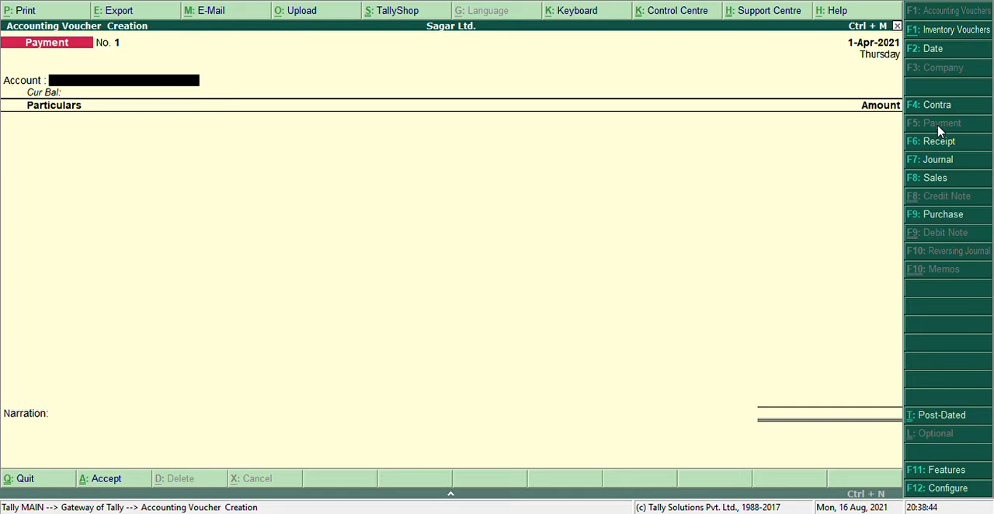
{"action": "type", "text": "C"}
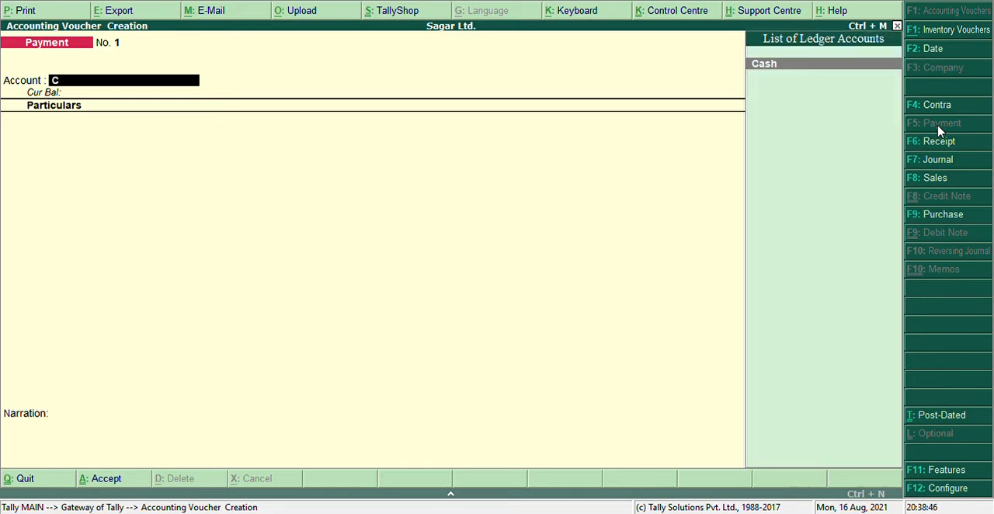
{"action": "key", "text": "Return"}
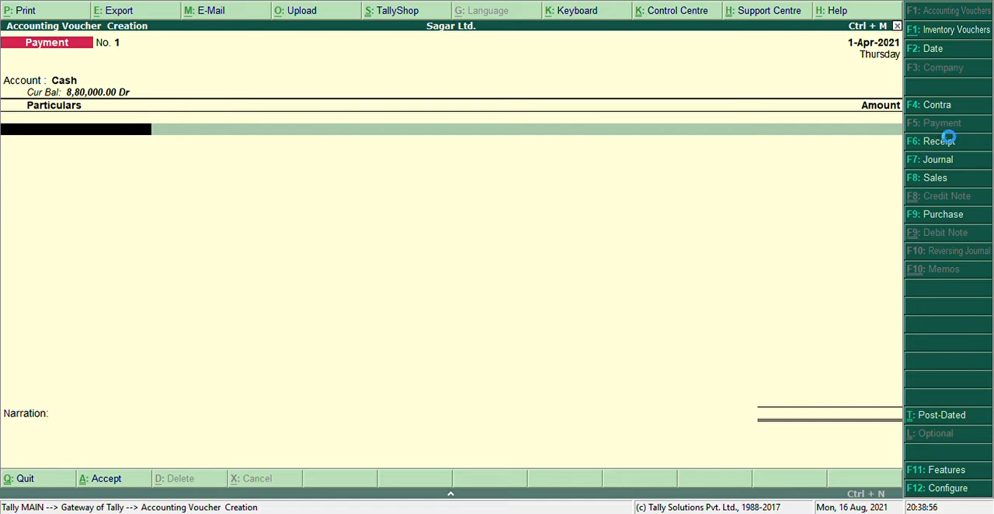
{"action": "key", "text": "alt+c"}
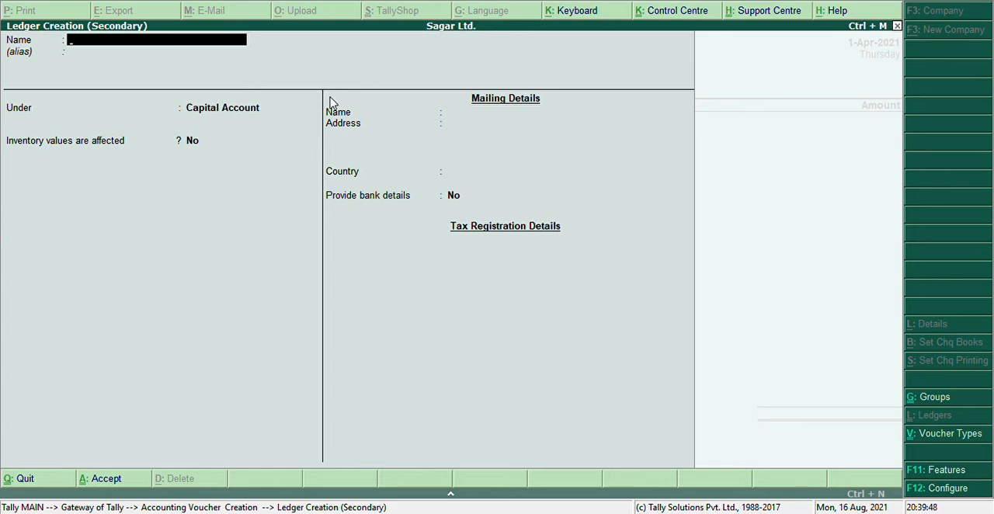
{"action": "type", "text": "Elctricity Bill"}
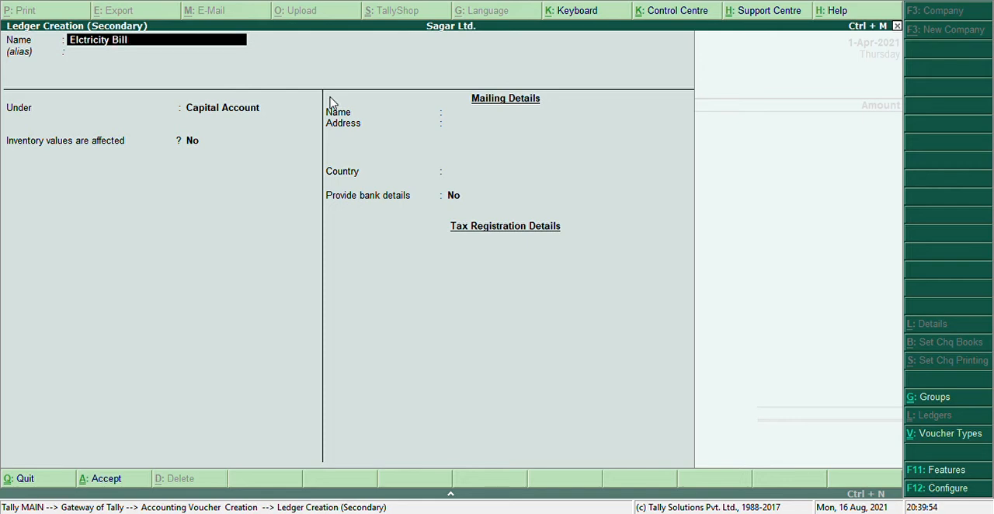
{"action": "key", "text": "Return"}
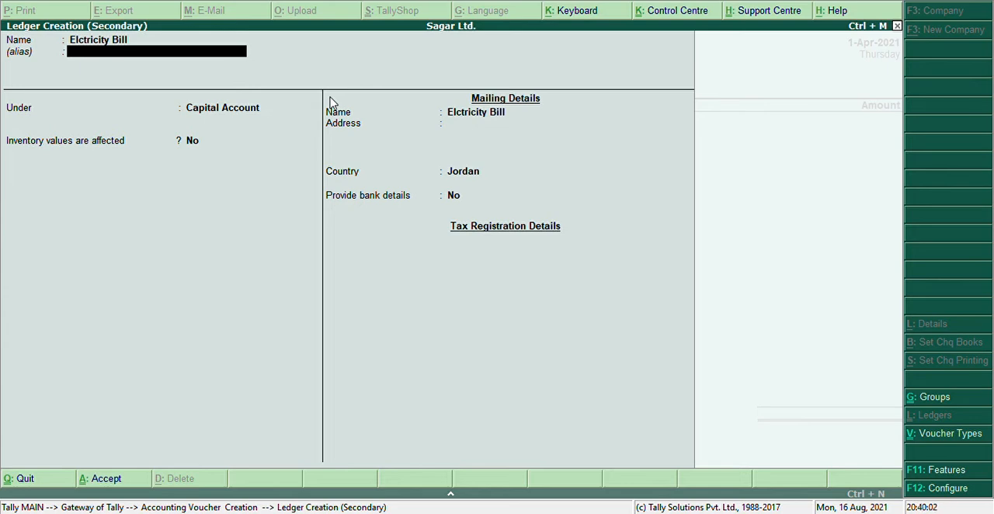
{"action": "key", "text": "Return"}
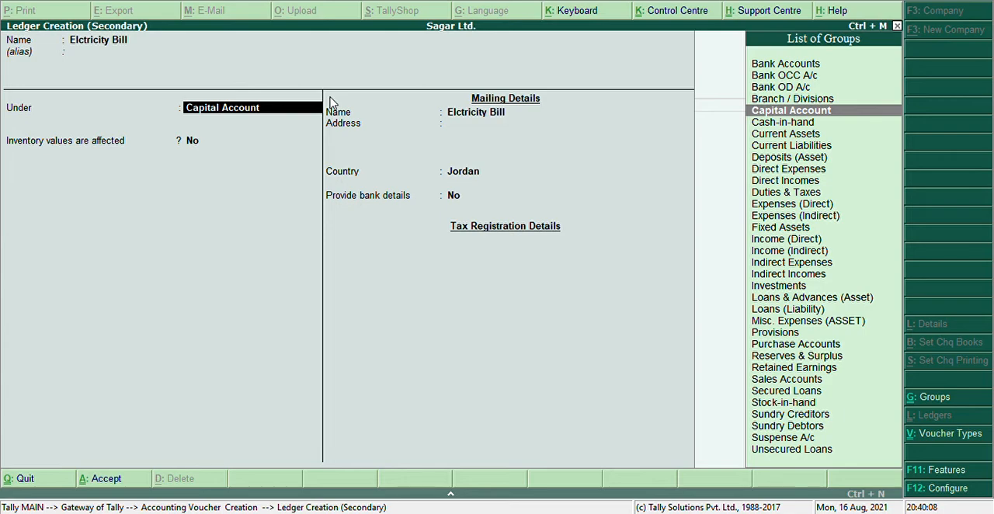
{"action": "type", "text": "In"}
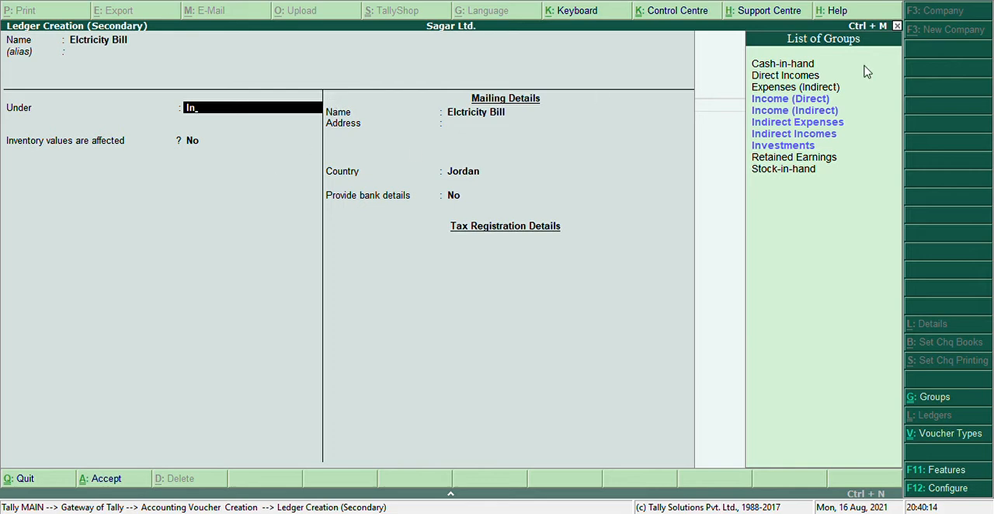
{"action": "left_click", "coordinate": [792, 124]}
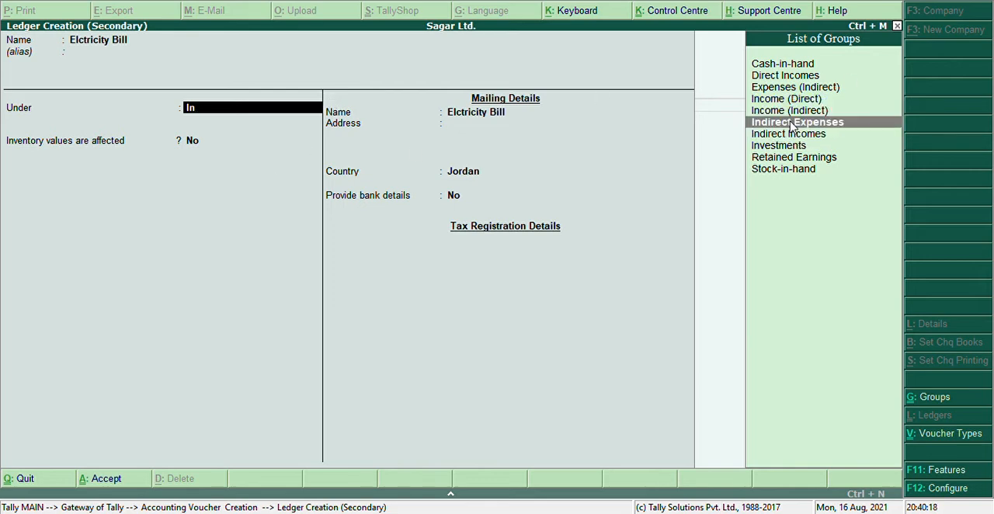
{"action": "left_click", "coordinate": [792, 123]}
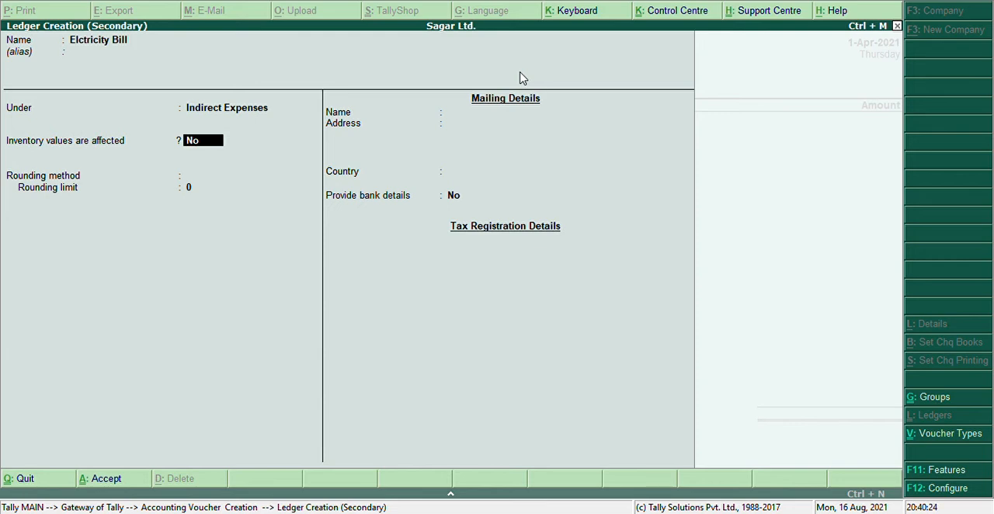
{"action": "type", "text": "yes"}
{"action": "key", "text": "Return"}
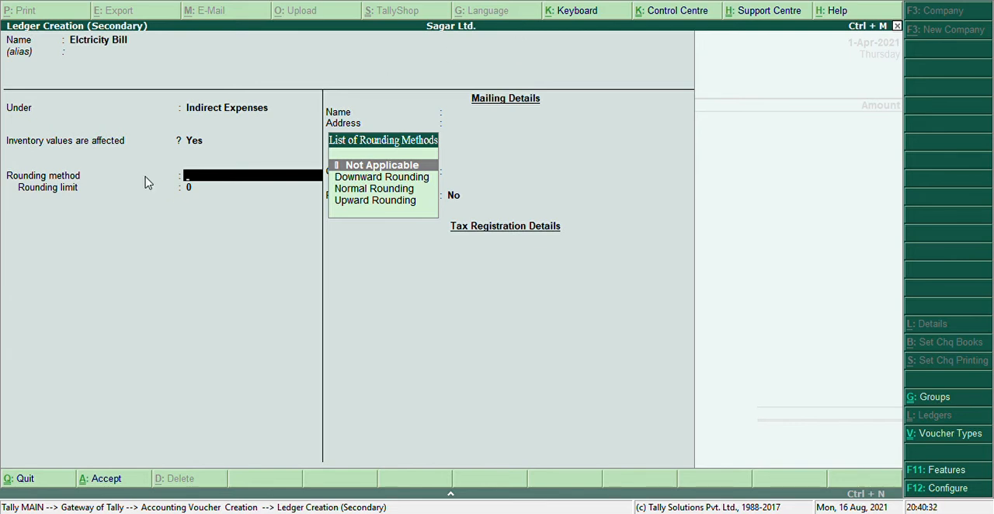
{"action": "key", "text": "Escape"}
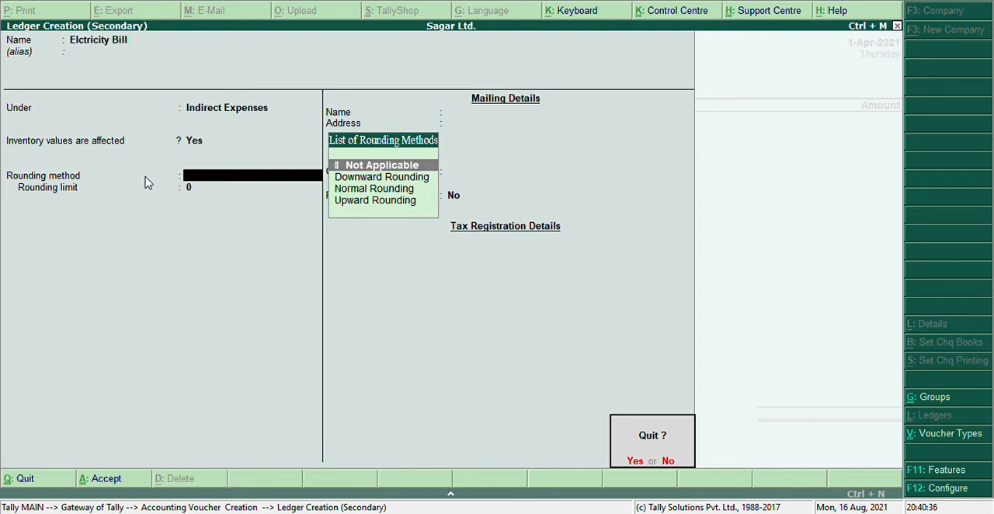
{"action": "left_click", "coordinate": [265, 175]}
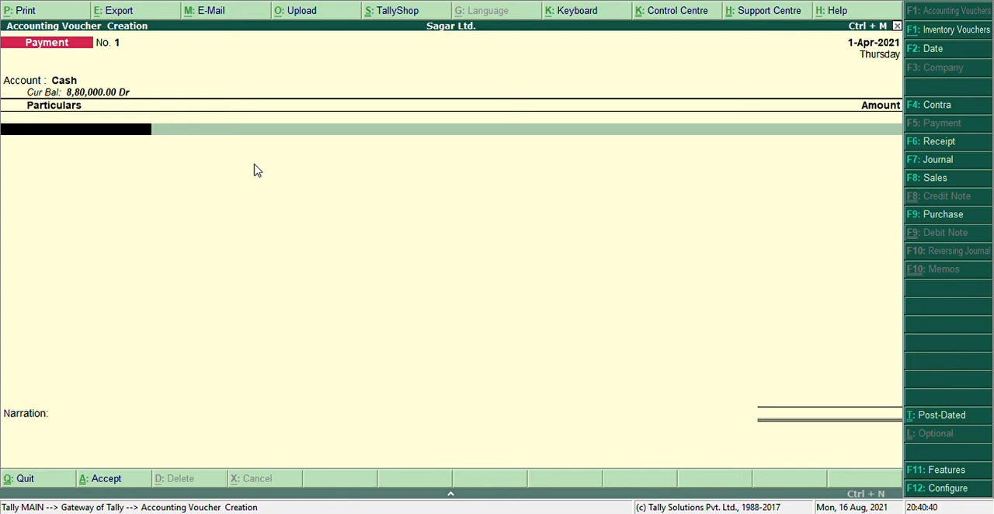
Step: Start a new ledger from the payment voucher's particulars, name it "Elctricity Bill" and leave its alias blank
{"action": "key", "text": "alt+c"}
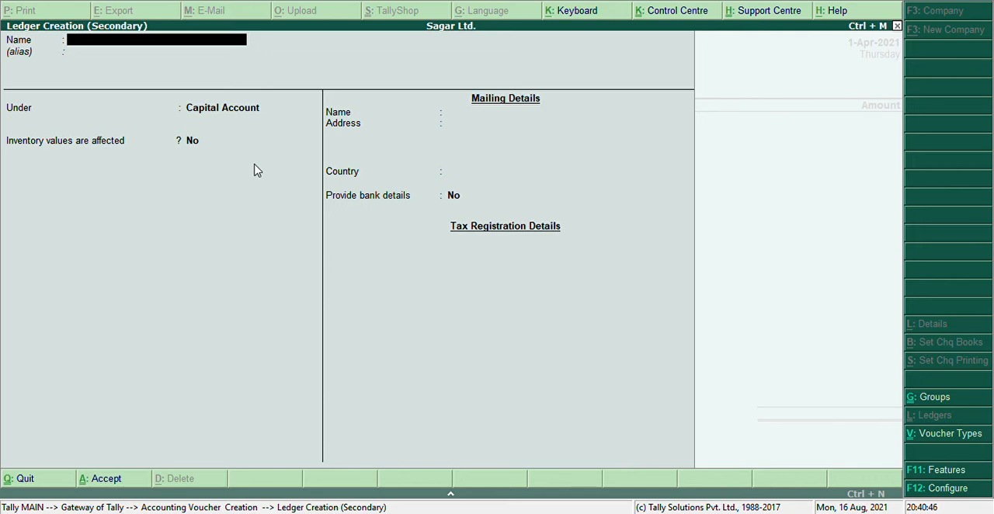
{"action": "type", "text": "Elctricity Bill"}
{"action": "key", "text": "Return"}
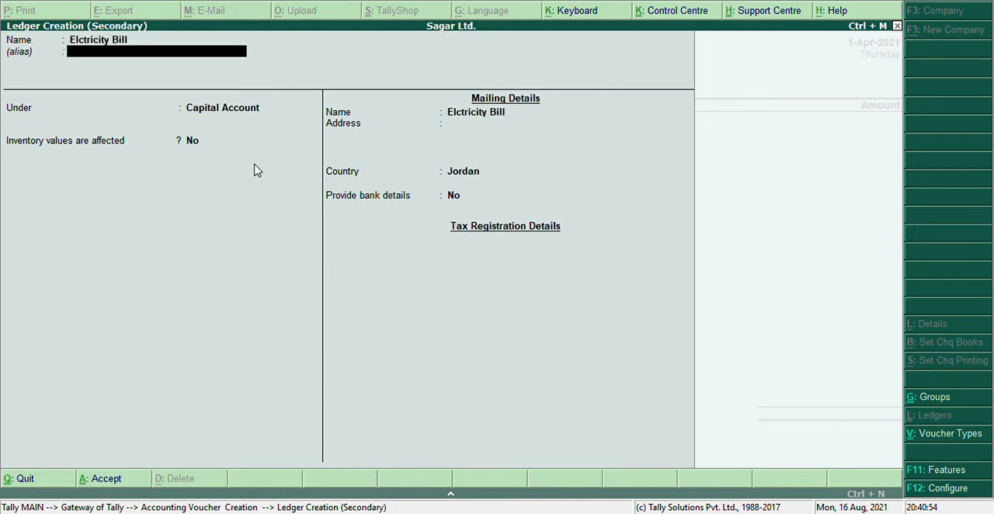
{"action": "key", "text": "Return"}
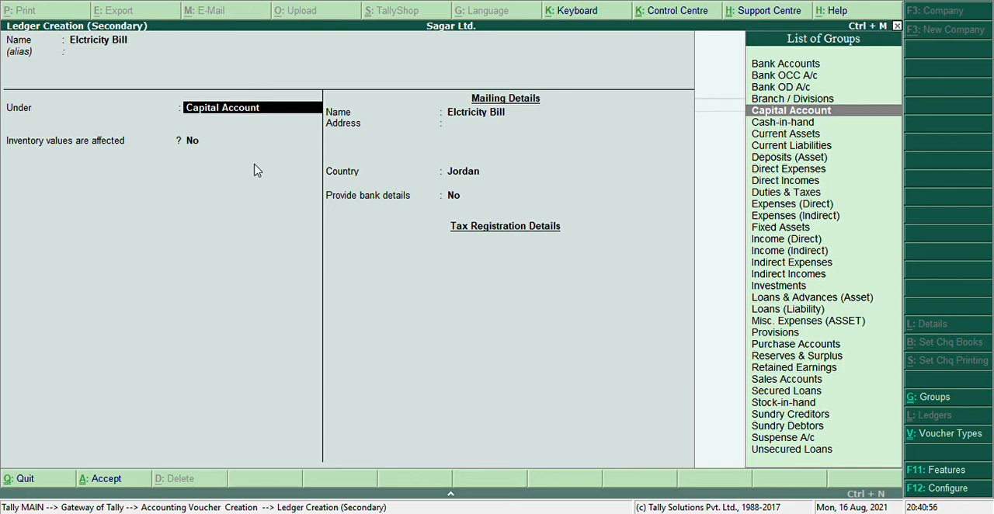
Step: Place the Elctricity Bill ledger under the Indirect Expenses group
{"action": "type", "text": "In"}
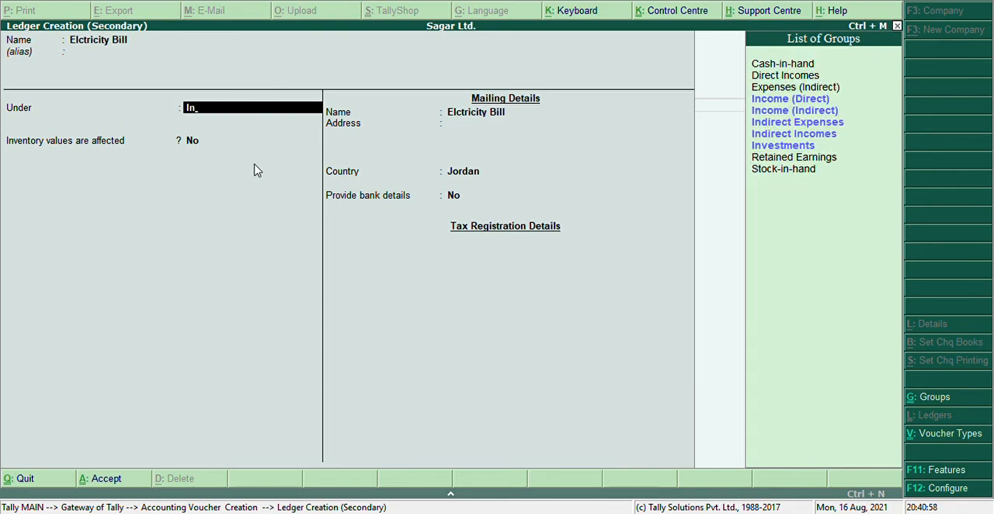
{"action": "type", "text": "di"}
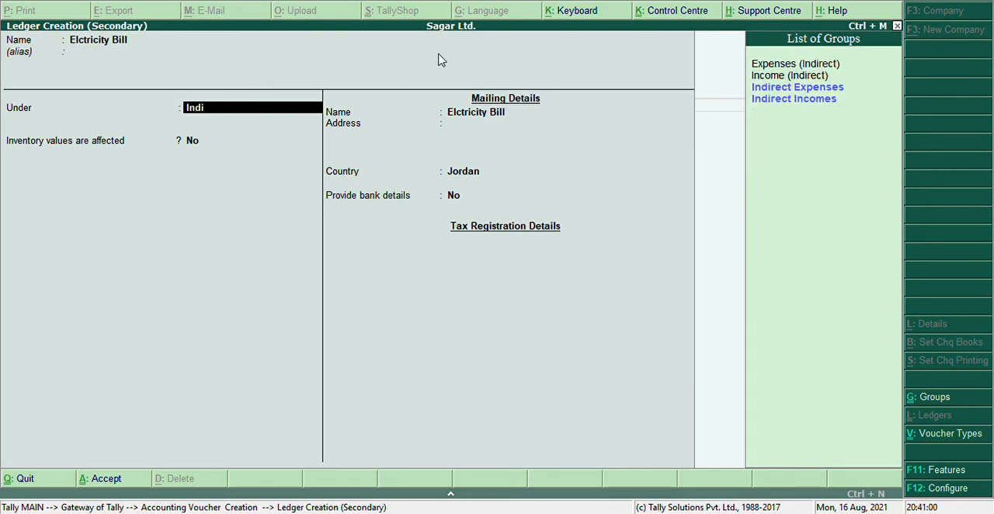
{"action": "left_click", "coordinate": [791, 89]}
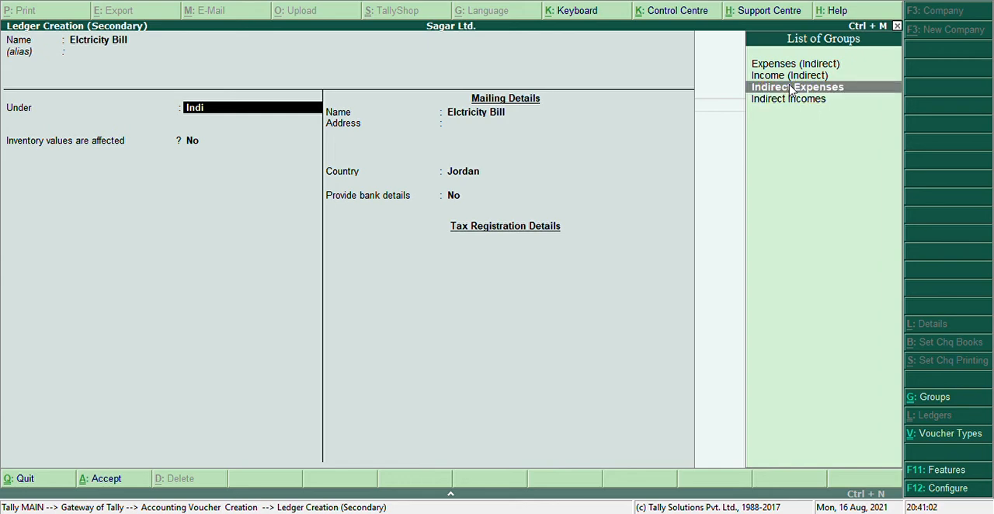
{"action": "left_click", "coordinate": [791, 89]}
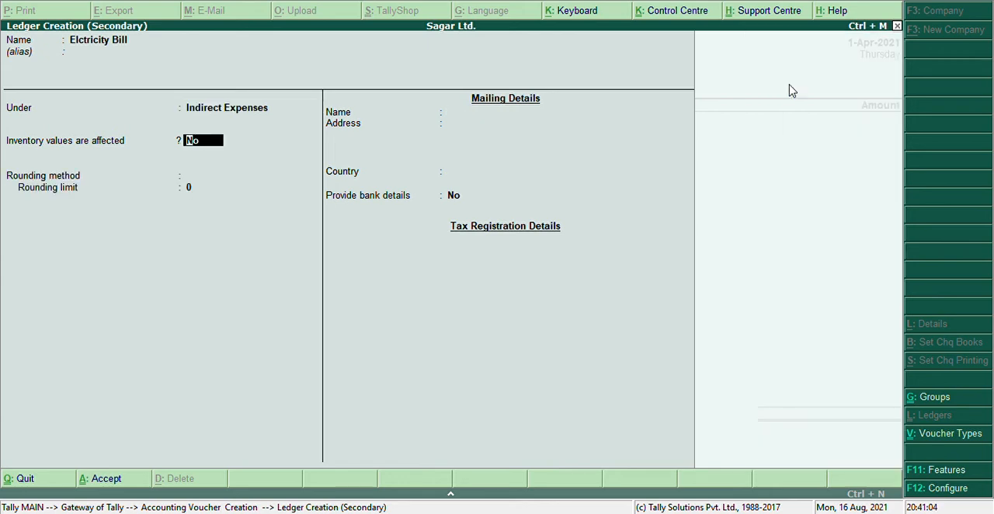
Step: Set the ledger's rounding method to Not Applicable, keep inventory values and bank details at No, and save it
{"action": "key", "text": "Return"}
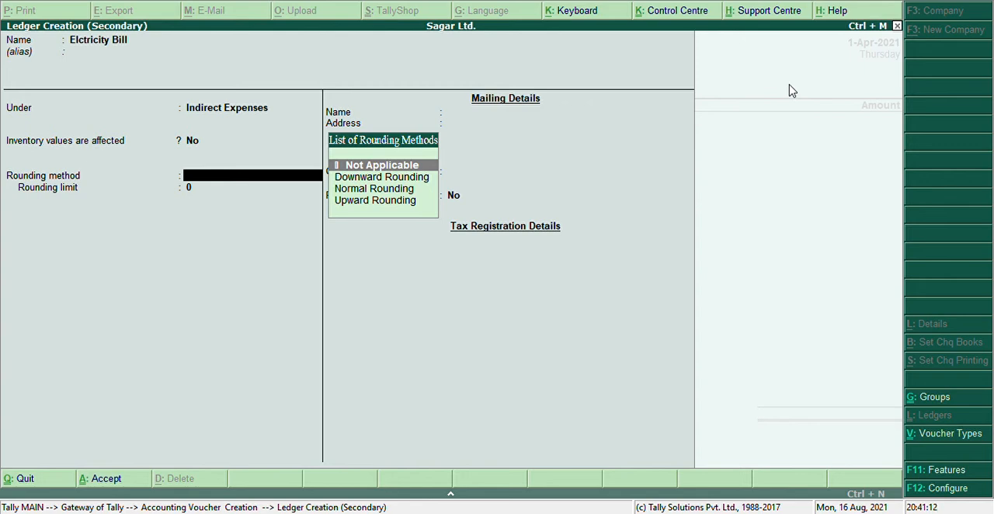
{"action": "key", "text": "Return"}
{"action": "key", "text": "Return"}
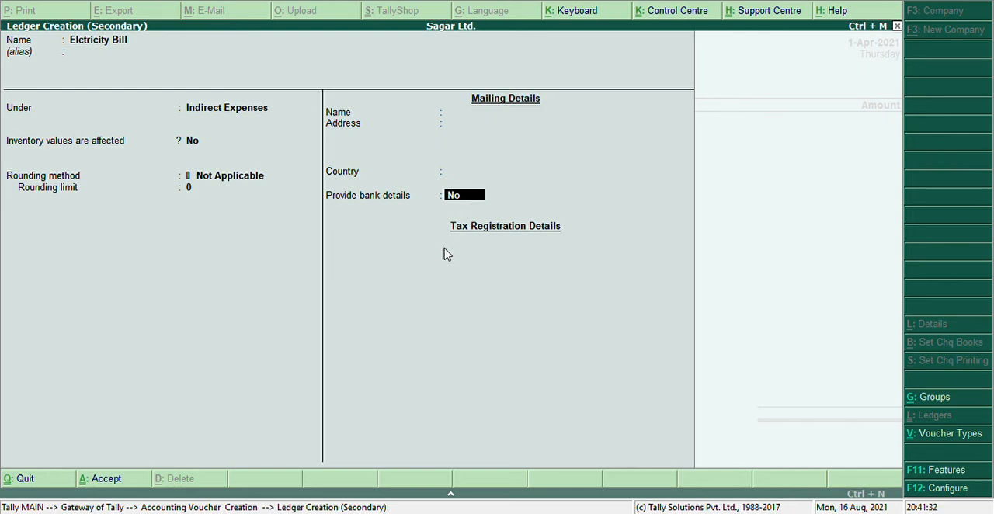
{"action": "key", "text": "Return"}
{"action": "key", "text": "Return"}
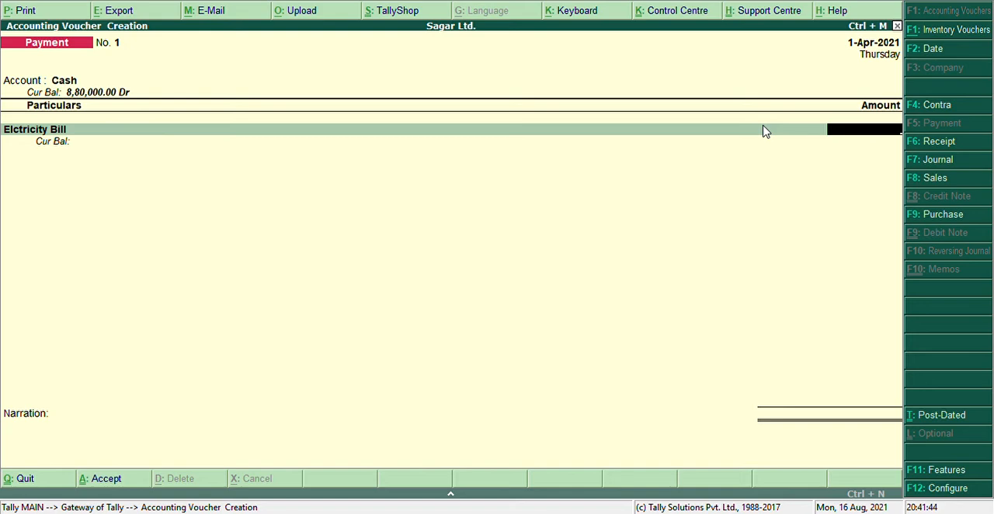
Step: Enter 100000 as the Elctricity Bill amount in the payment voucher and finish its particulars
{"action": "type", "text": "100000"}
{"action": "key", "text": "Return"}
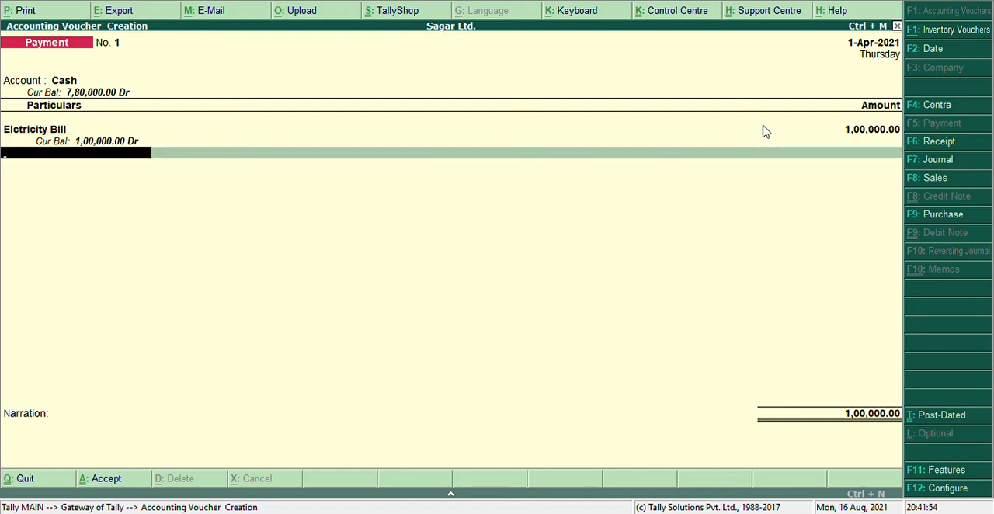
{"action": "key", "text": "Return"}
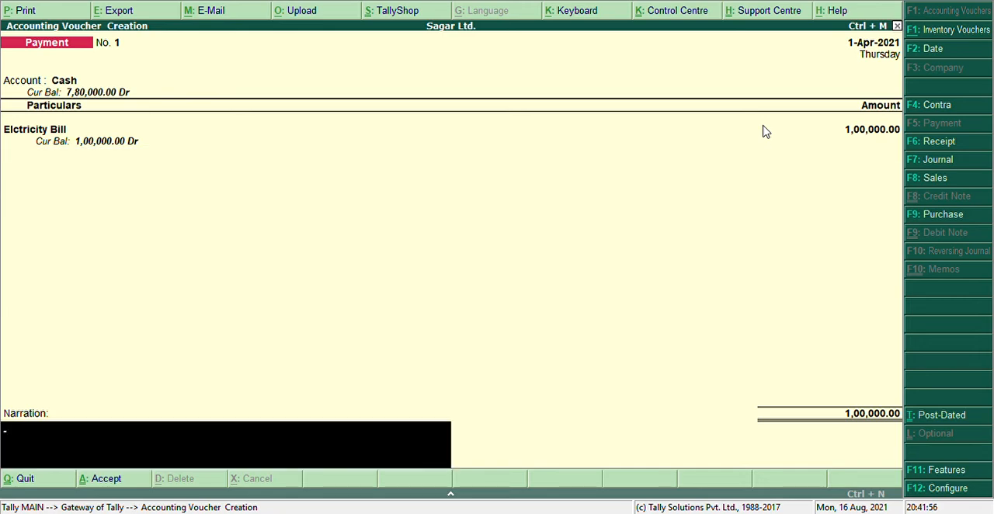
Step: Add the narration "being the amount paid for a elctricity bills" and accept the payment voucher
{"action": "type", "text": "being the amount"}
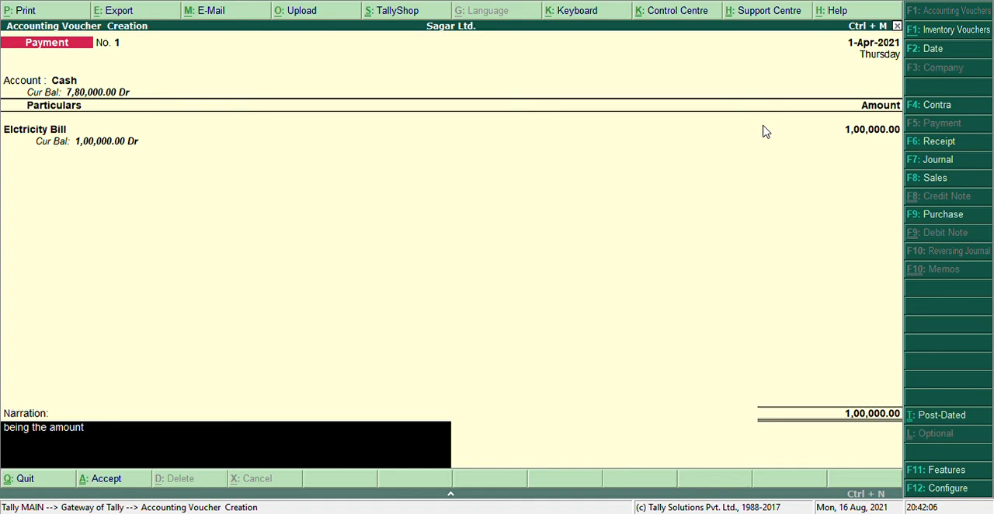
{"action": "type", "text": " paid for a elctricit"}
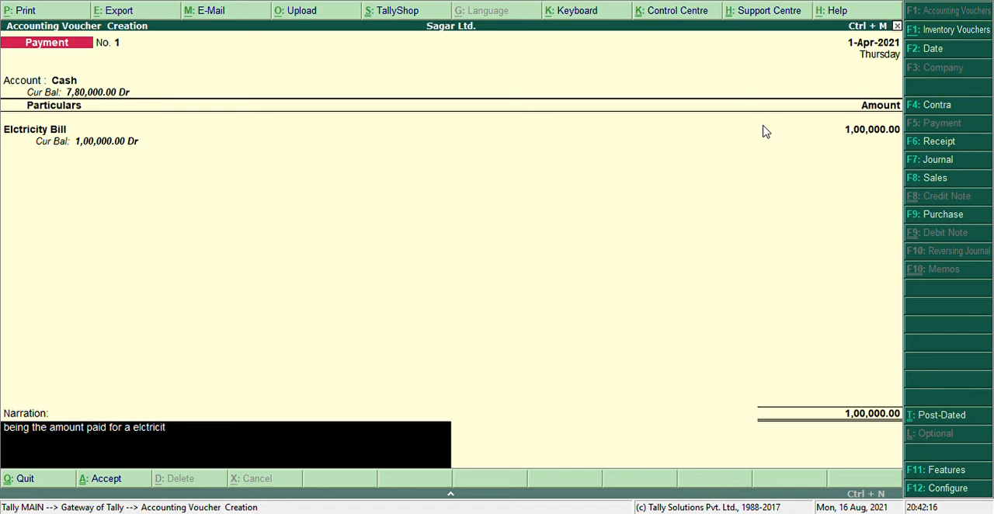
{"action": "type", "text": "y bills"}
{"action": "key", "text": "Return"}
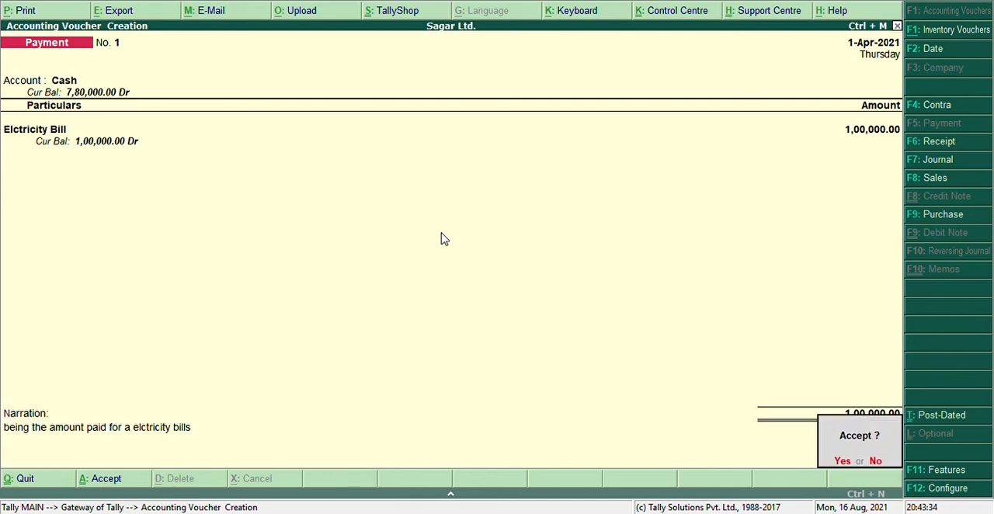
{"action": "key", "text": "Return"}
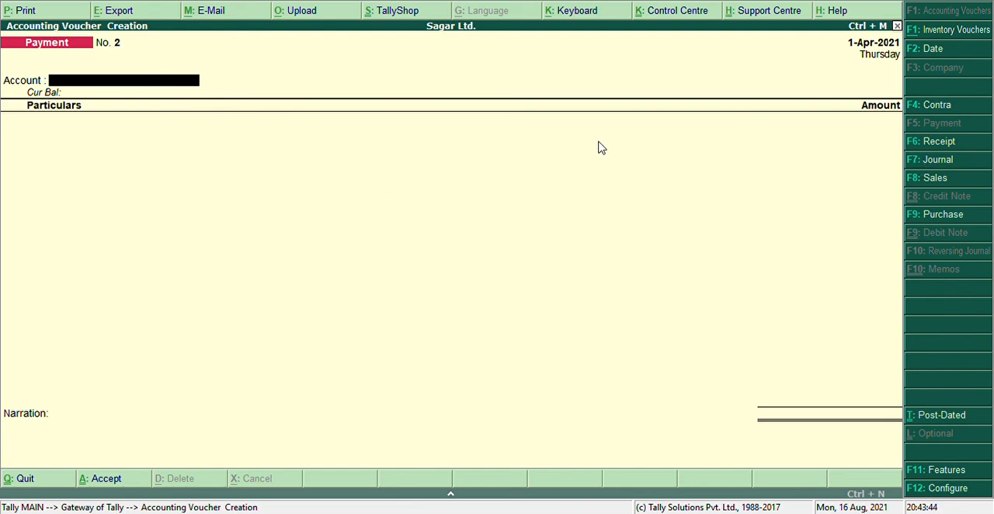
Step: Leave voucher creation and display the Day Book to review the recorded vouchers
{"action": "key", "text": "Escape"}
{"action": "key", "text": "Return"}
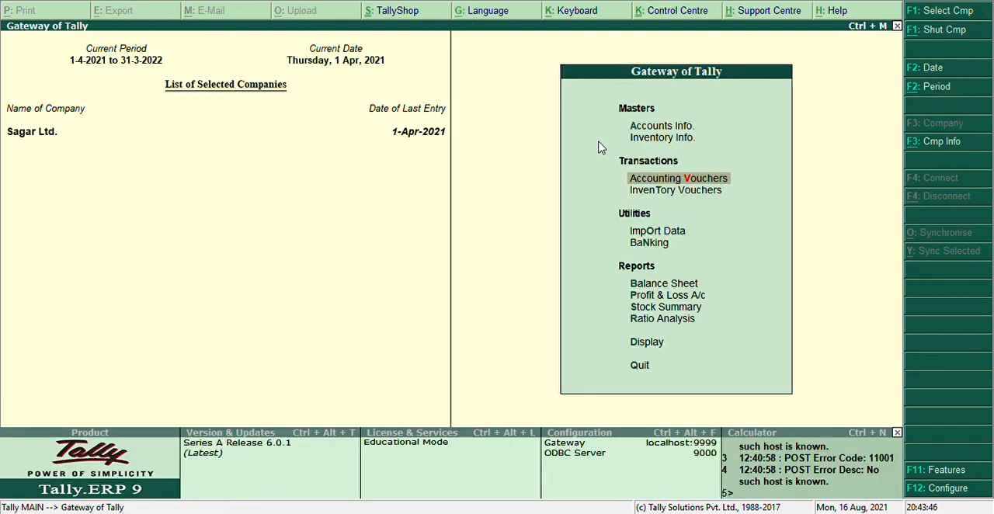
{"action": "left_click", "coordinate": [655, 348]}
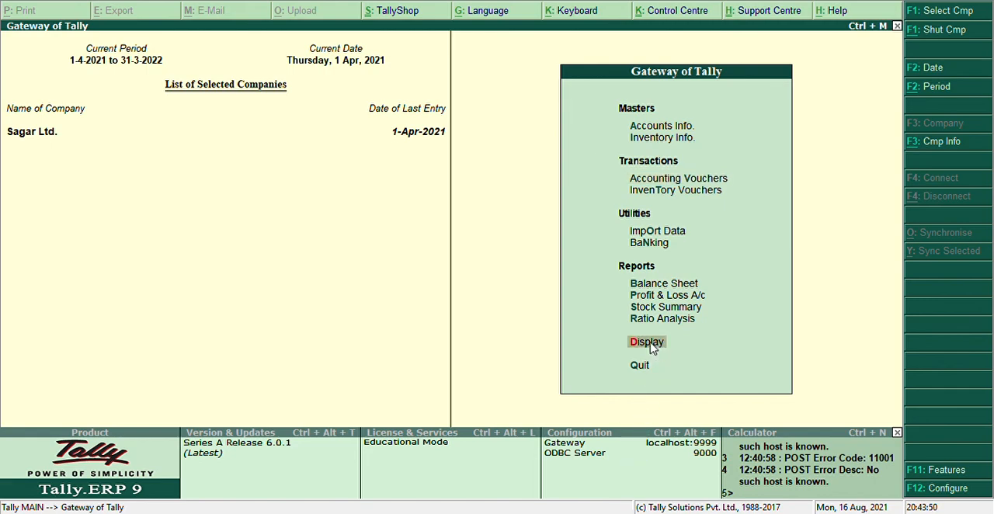
{"action": "left_click", "coordinate": [654, 348]}
{"action": "key", "text": "Down"}
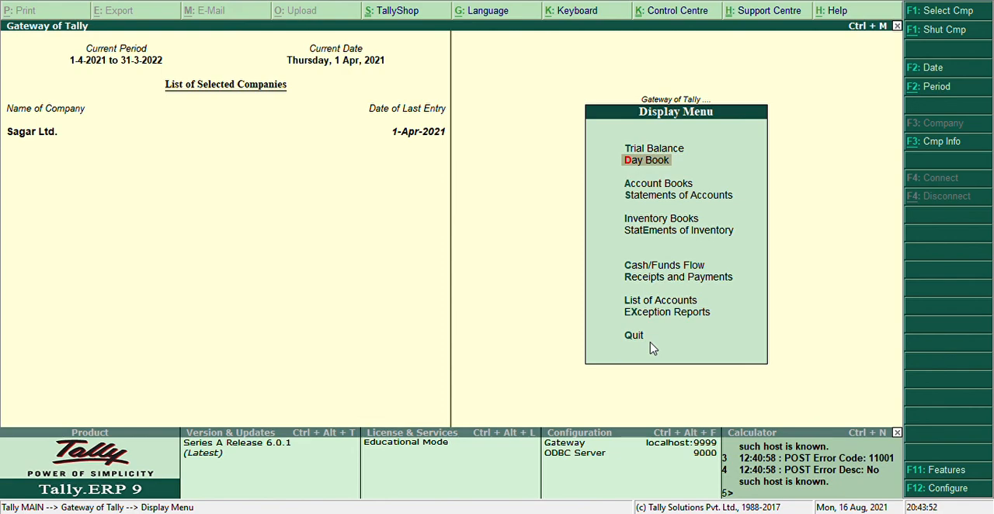
{"action": "key", "text": "Return"}
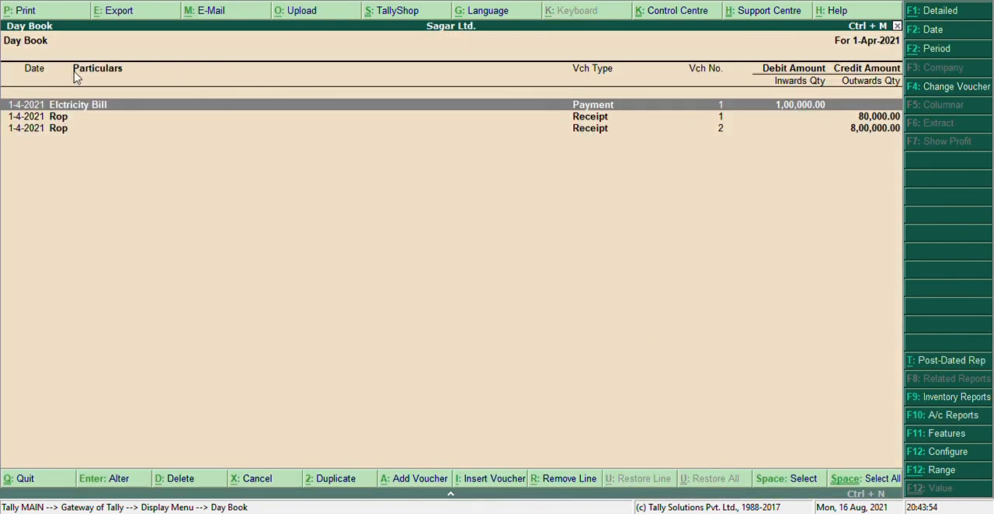